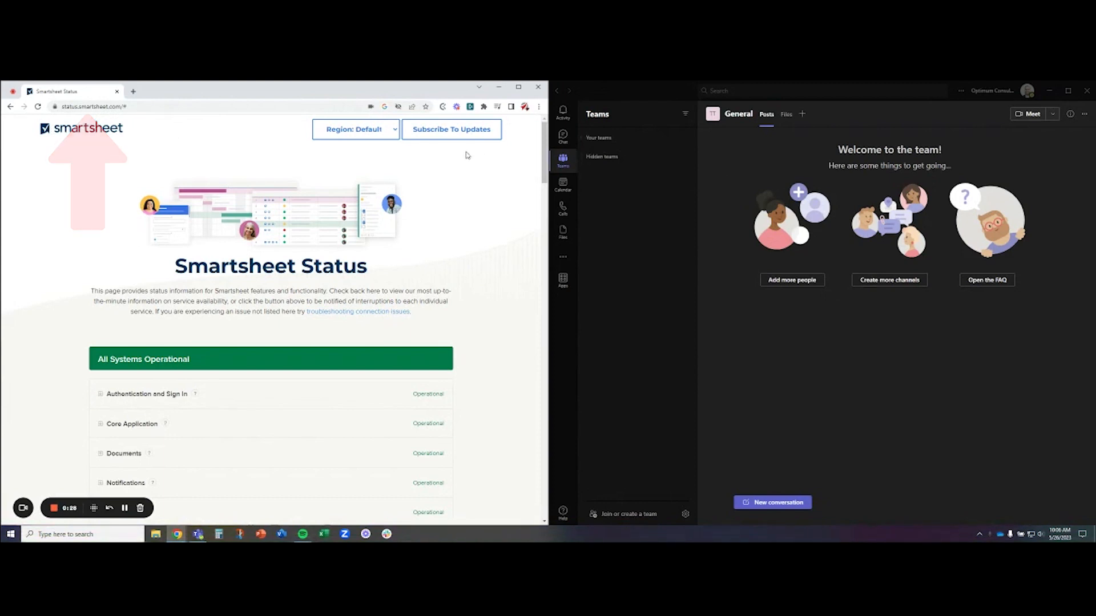
- Open the RSS feed from the Smartsheet Status page's update subscription options and copy the feed's URL
{"action": "left_click", "coordinate": [434, 137]}
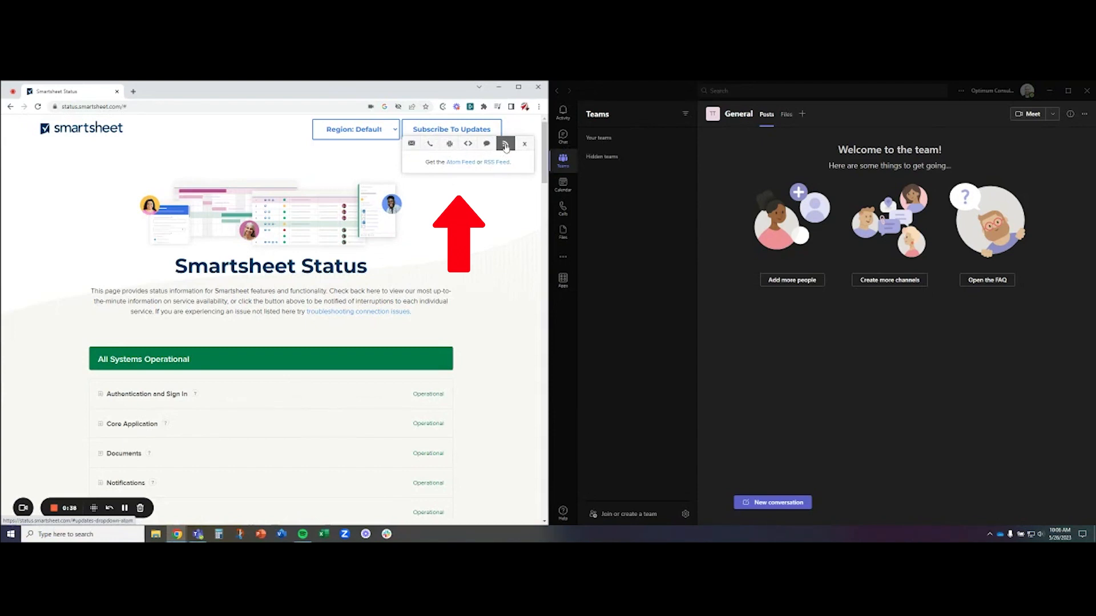
{"action": "left_click", "coordinate": [497, 162]}
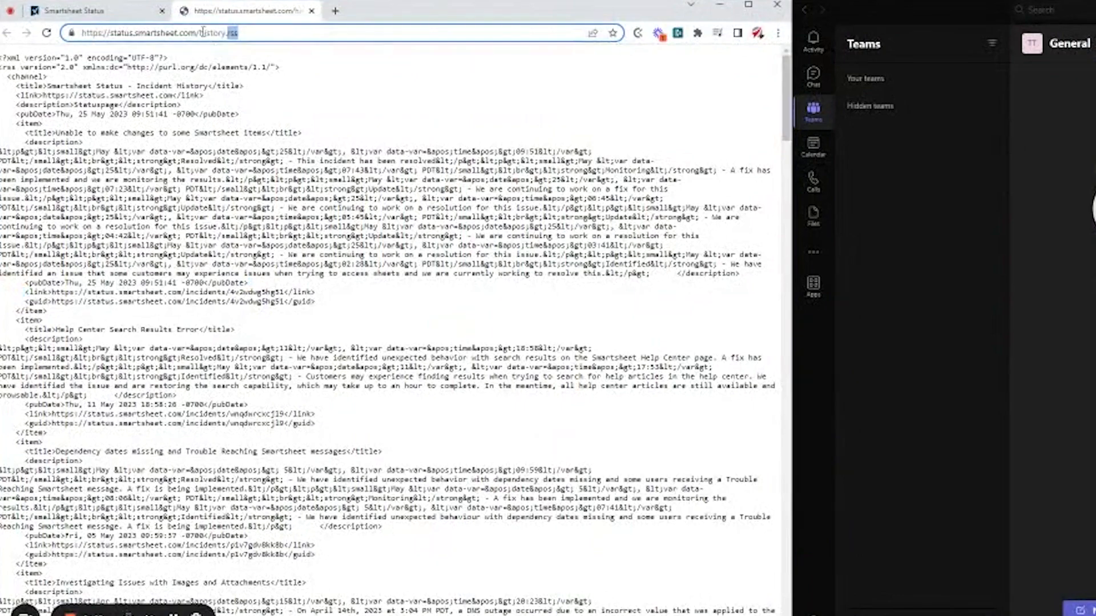
{"action": "left_click", "coordinate": [146, 108]}
{"action": "right_click", "coordinate": [147, 107]}
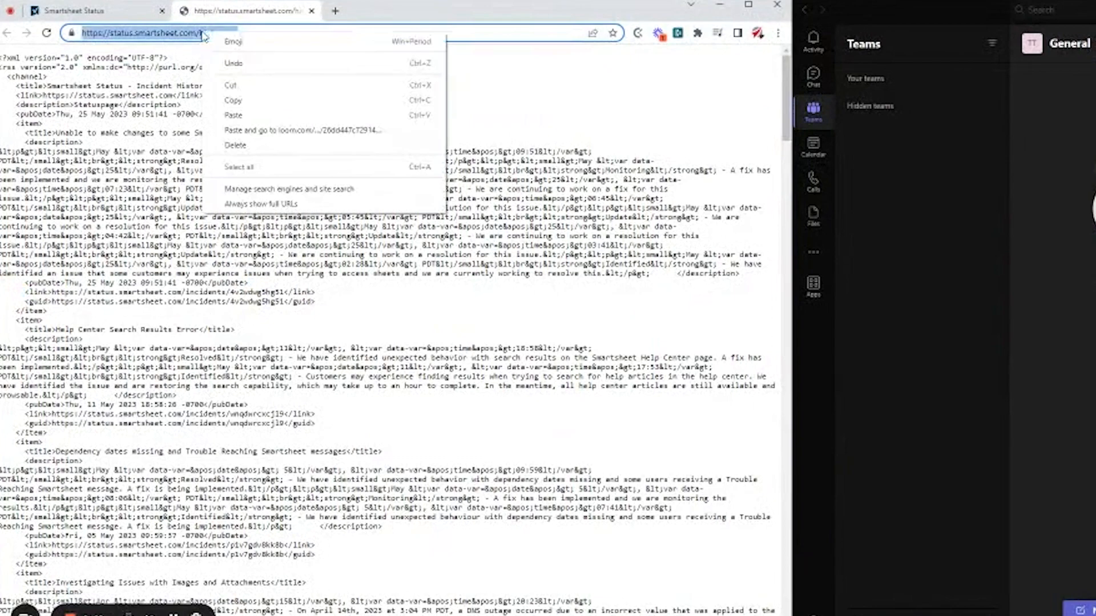
{"action": "left_click", "coordinate": [244, 100]}
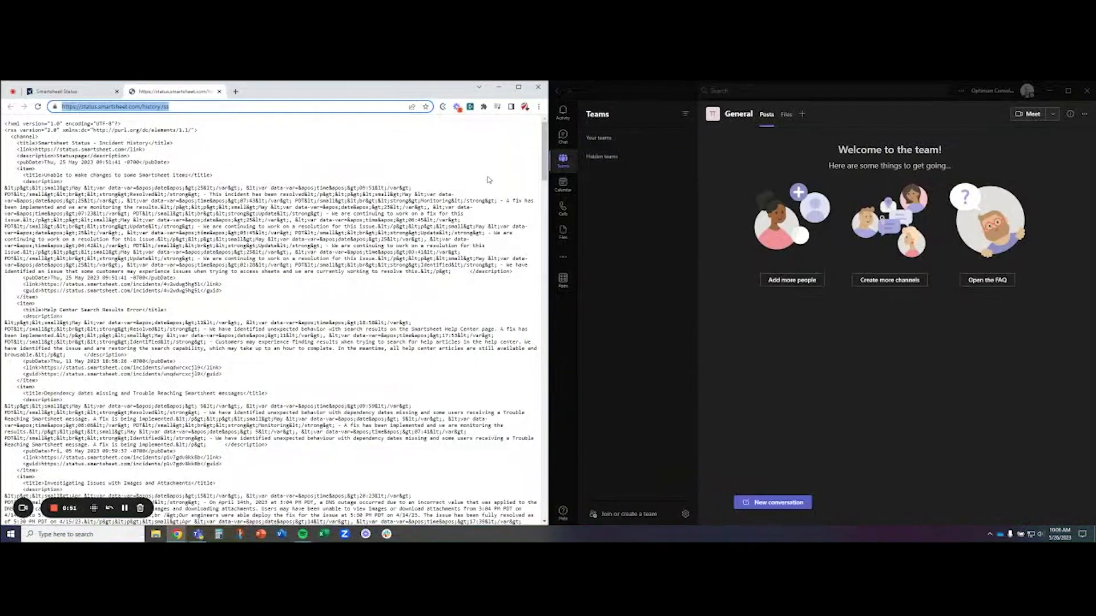
- Switch to Microsoft Teams and add the RSS connector to the General channel
{"action": "left_click", "coordinate": [938, 152]}
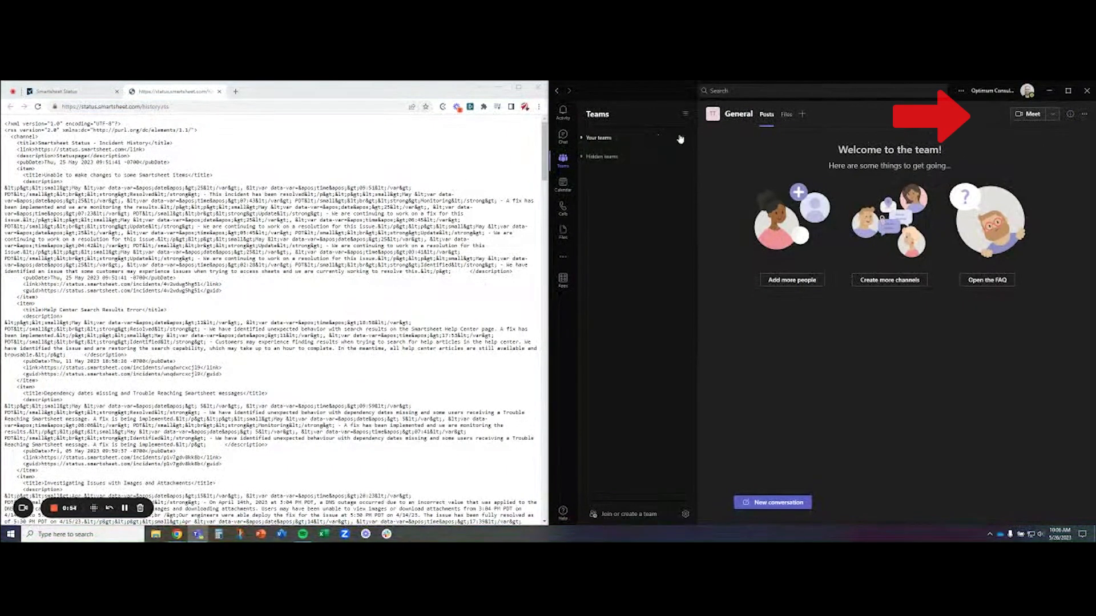
{"action": "left_click", "coordinate": [1085, 115]}
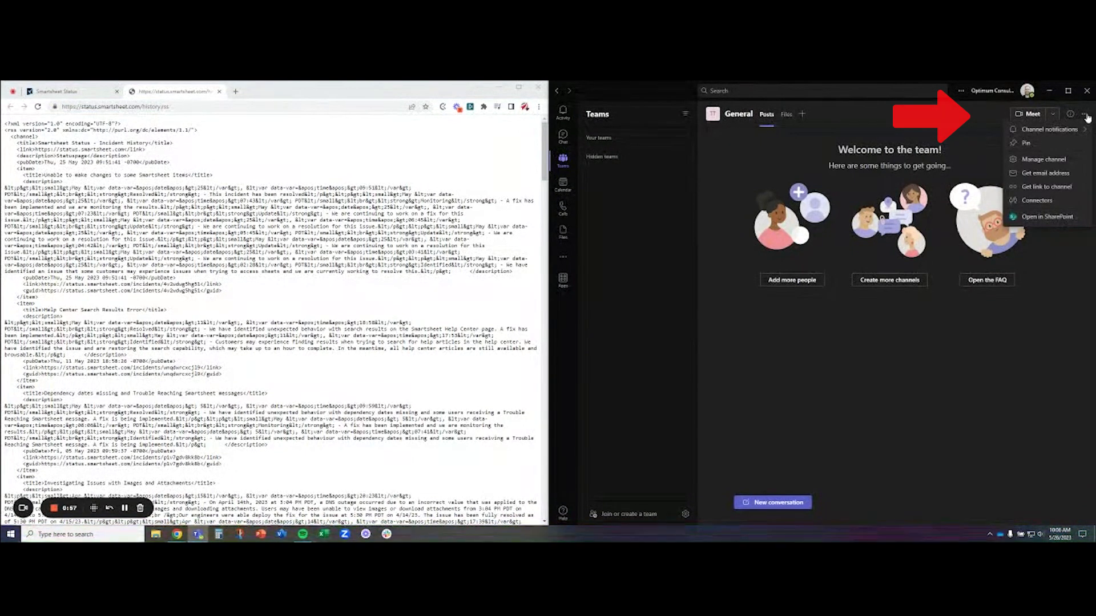
{"action": "left_click", "coordinate": [1038, 201]}
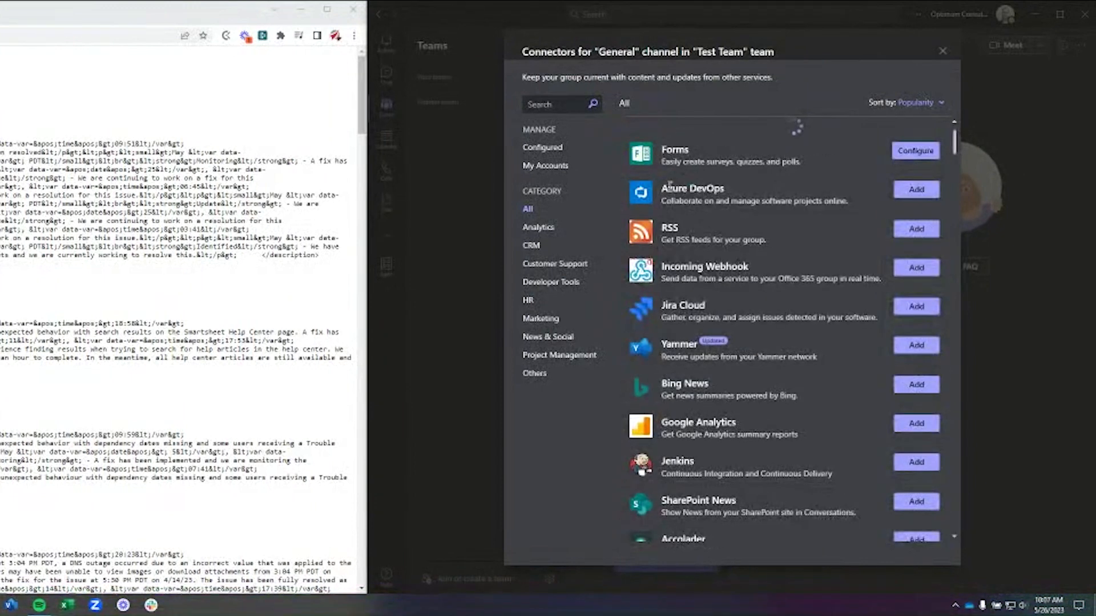
{"action": "left_click", "coordinate": [907, 212]}
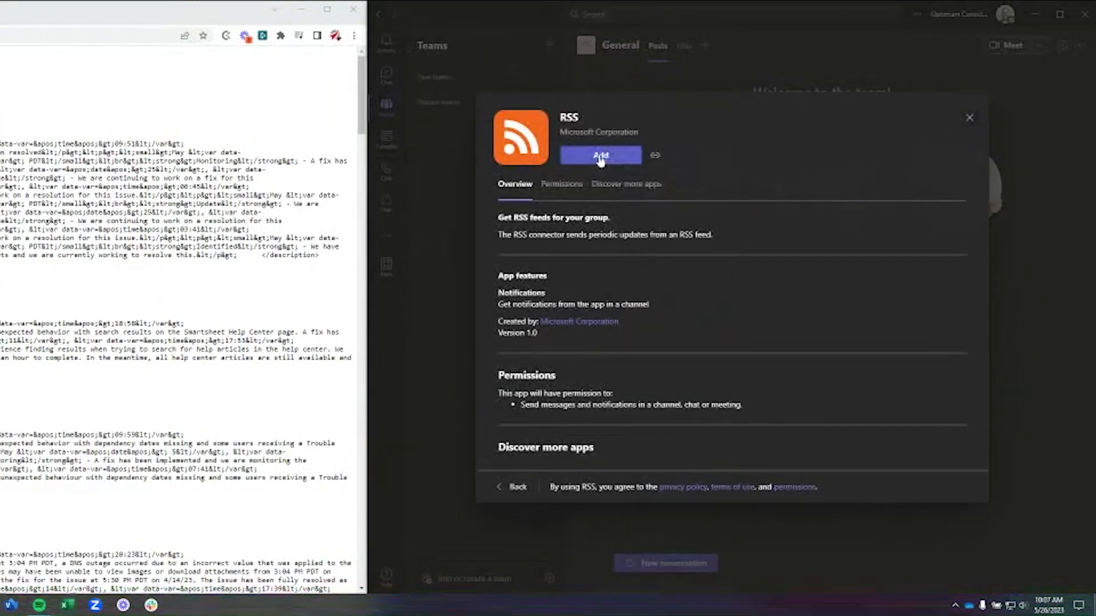
{"action": "left_click", "coordinate": [601, 156]}
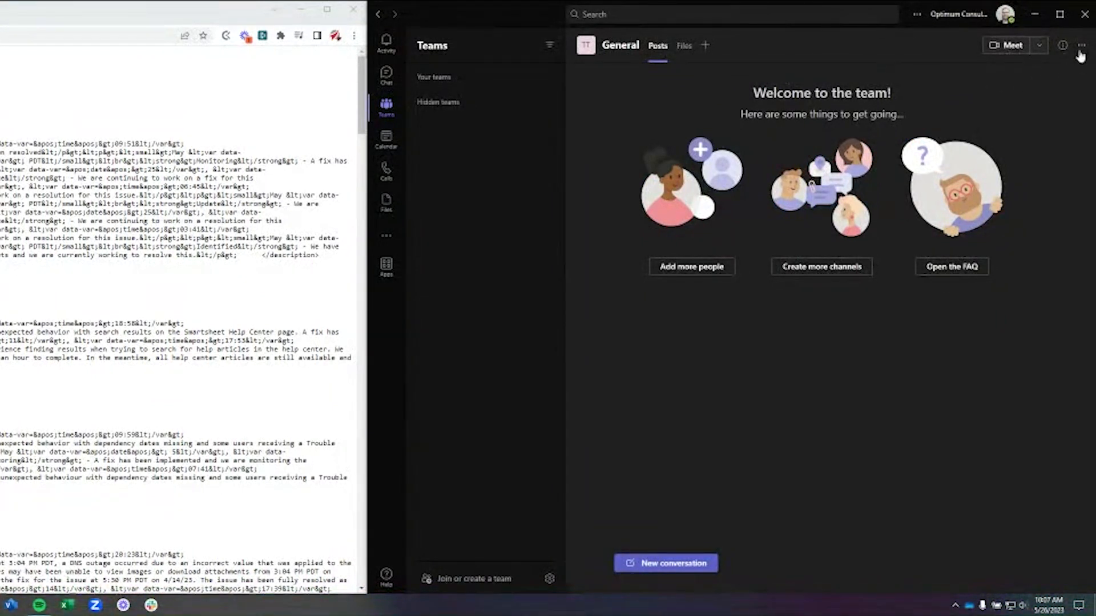
{"action": "left_click", "coordinate": [1081, 46]}
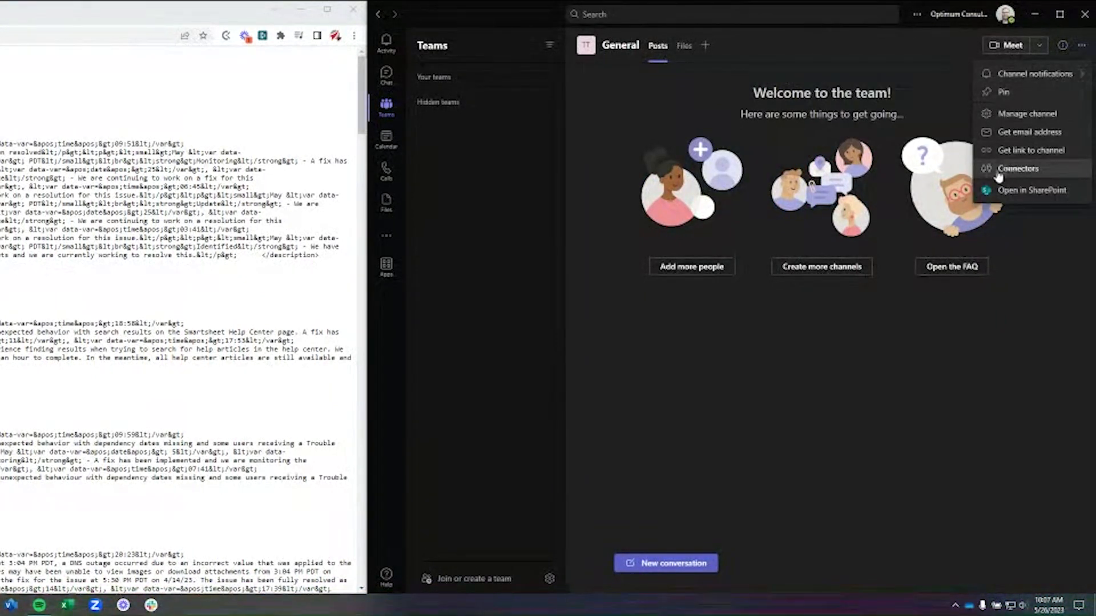
{"action": "left_click", "coordinate": [1019, 172]}
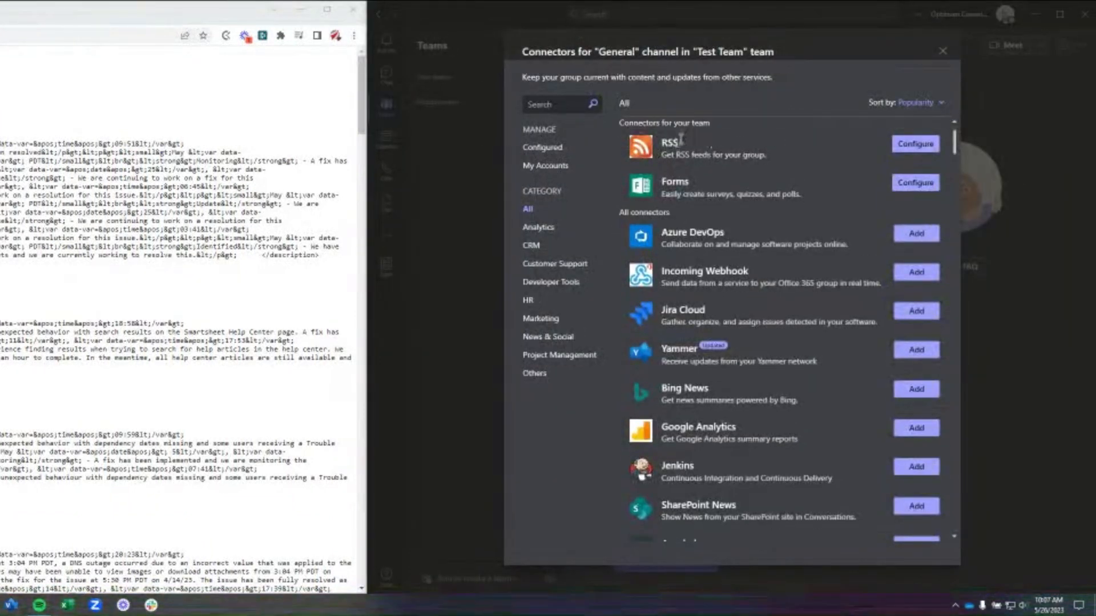
{"action": "left_click", "coordinate": [905, 150]}
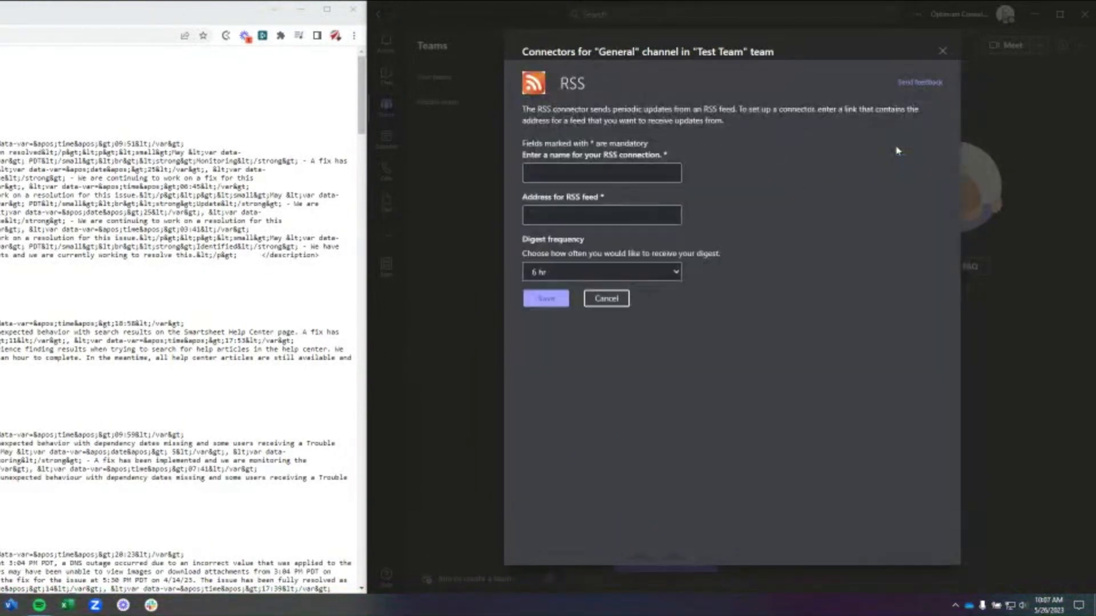
{"action": "left_click", "coordinate": [645, 177]}
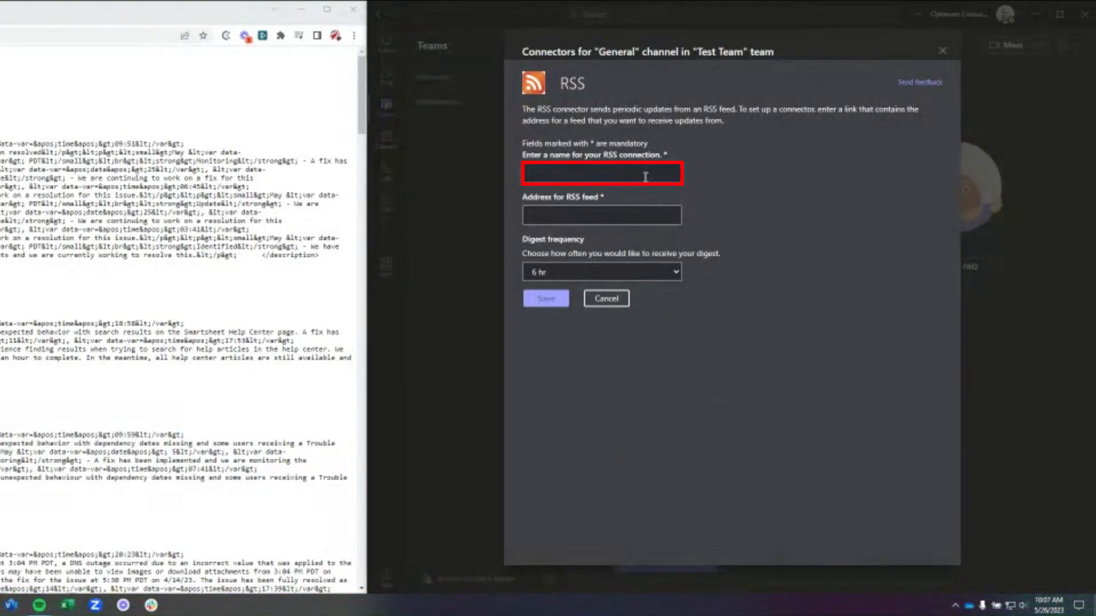
{"action": "type", "text": "Smartsheet Status"}
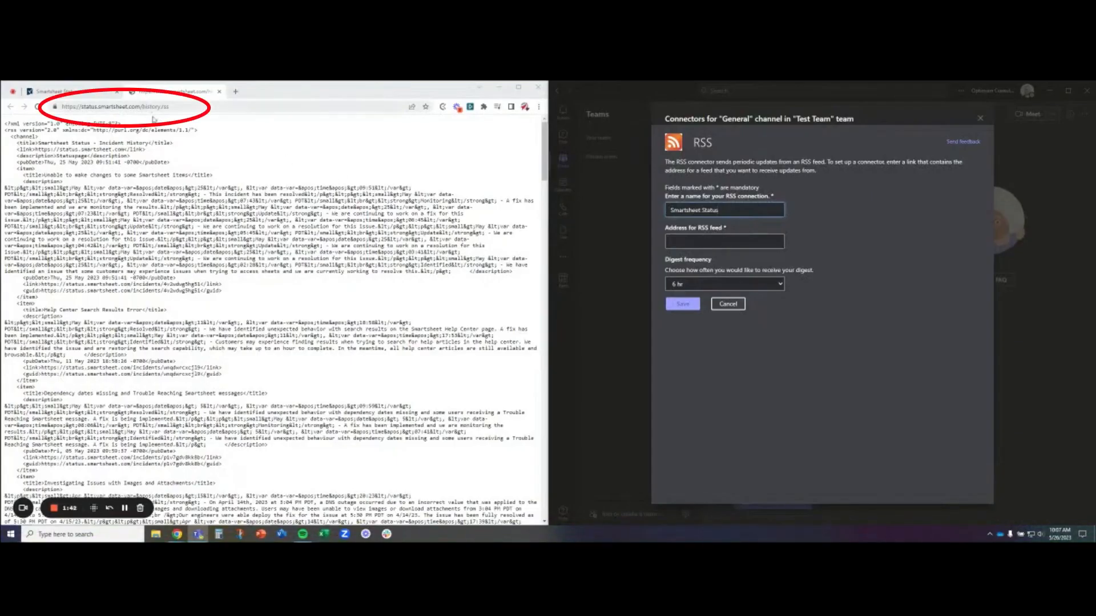
{"action": "key", "text": "ctrl+v"}
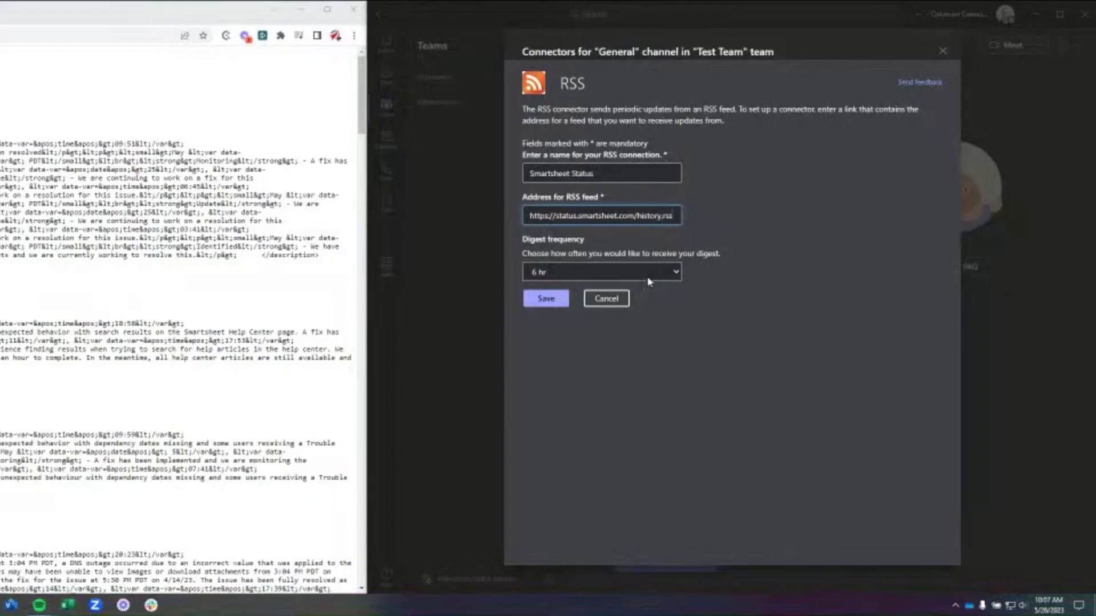
- Save the RSS connection with a digest frequency of every 15 minutes and return to the General channel's posts
{"action": "left_click", "coordinate": [761, 288]}
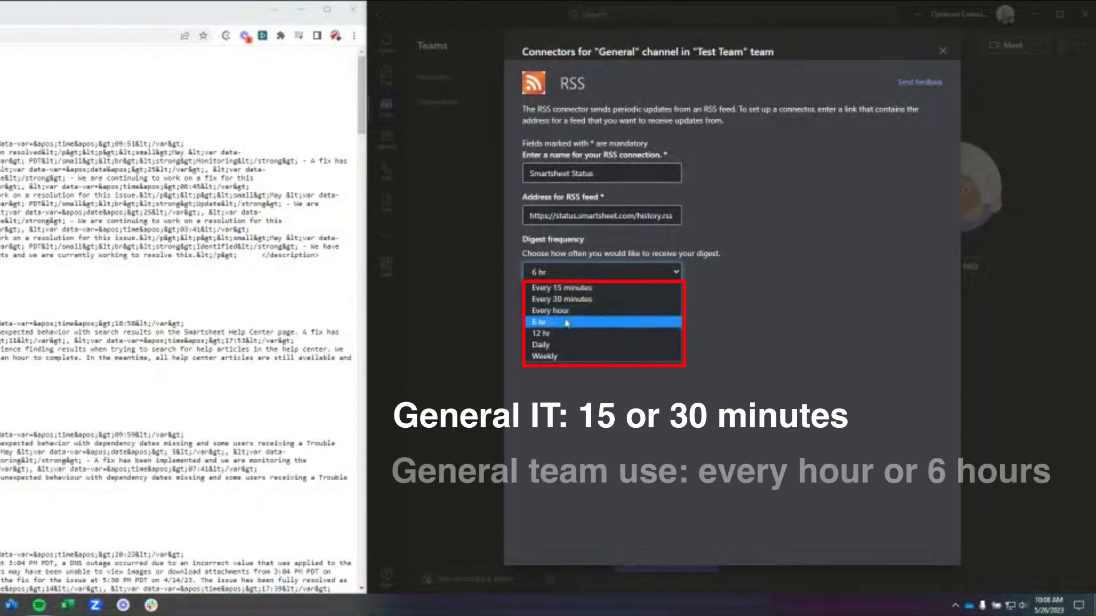
{"action": "left_click", "coordinate": [596, 291]}
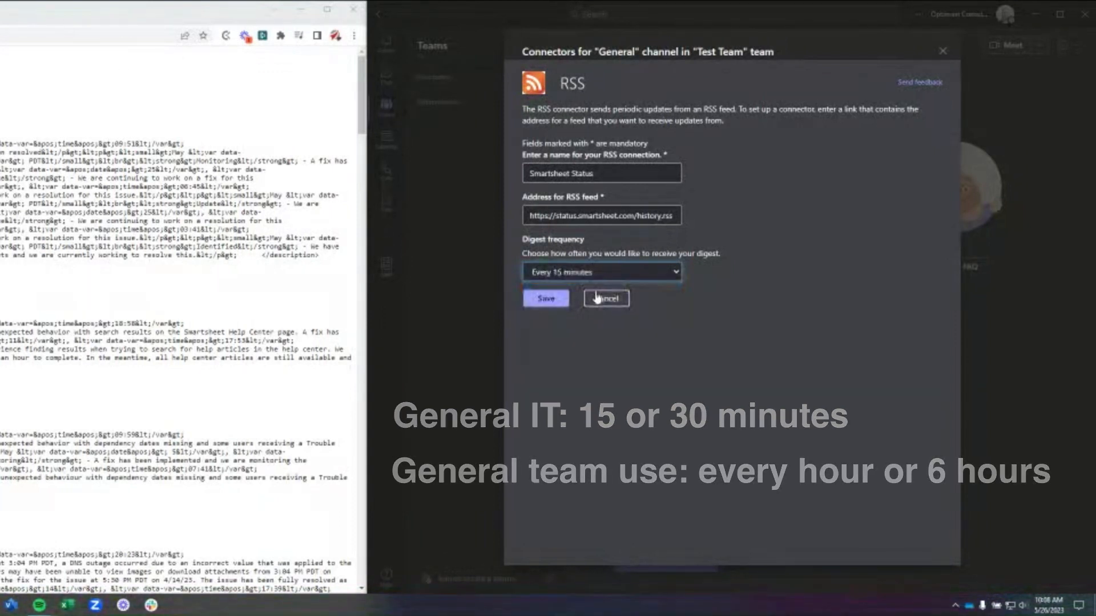
{"action": "left_click", "coordinate": [546, 299]}
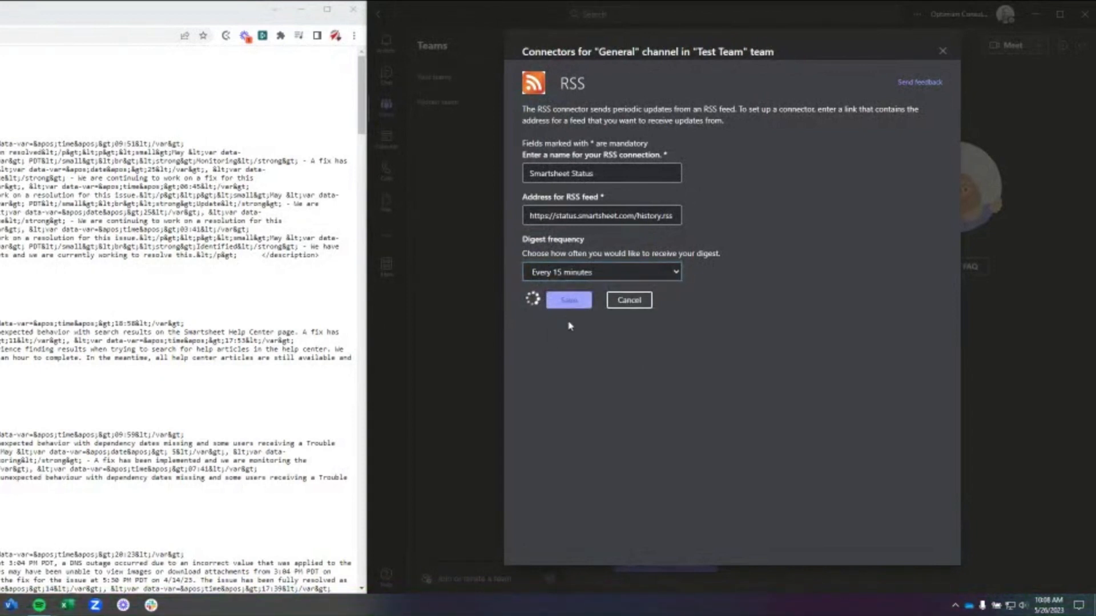
{"action": "left_click", "coordinate": [943, 51]}
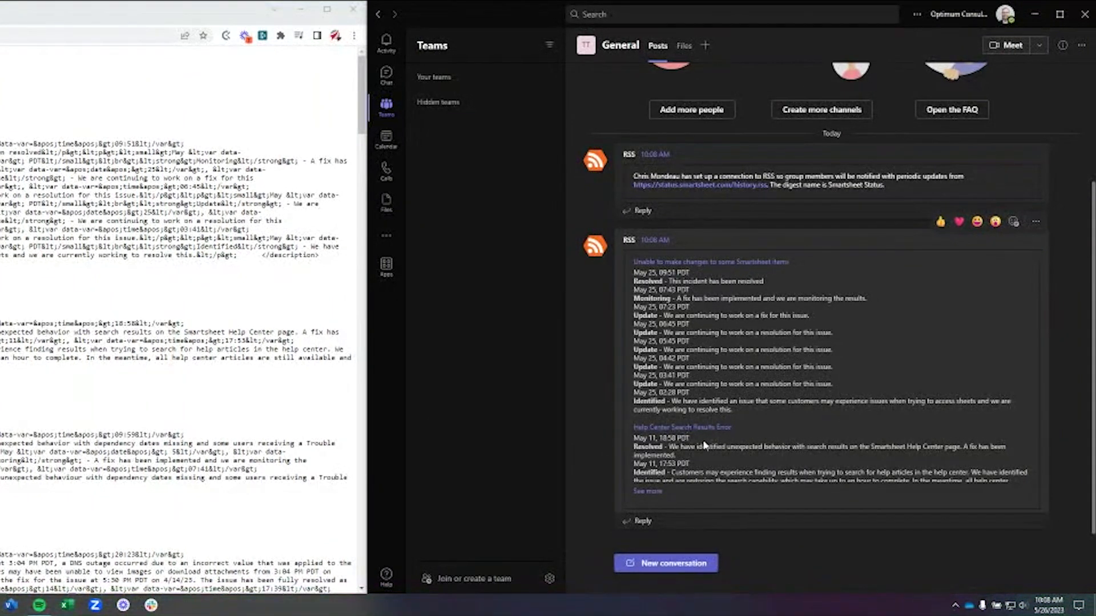
{"action": "scroll", "coordinate": [690, 443], "scroll_direction": "up", "scroll_amount": 3}
{"action": "scroll", "coordinate": [699, 450], "scroll_direction": "down", "scroll_amount": 2}
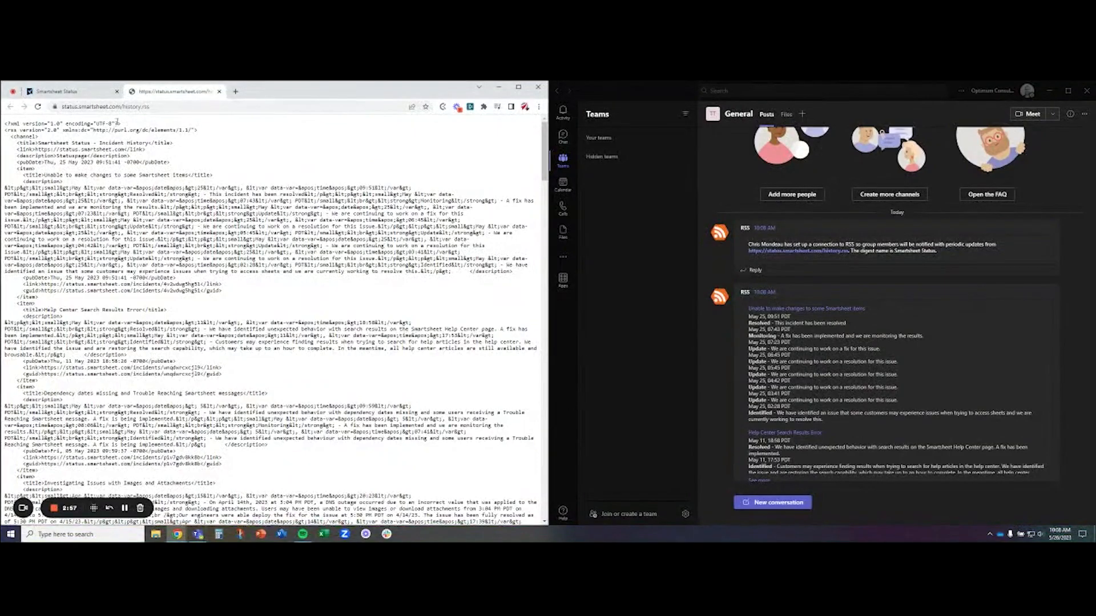
- Switch to the browser and copy the web address of the Smartsheet Status page
{"action": "left_click", "coordinate": [85, 95]}
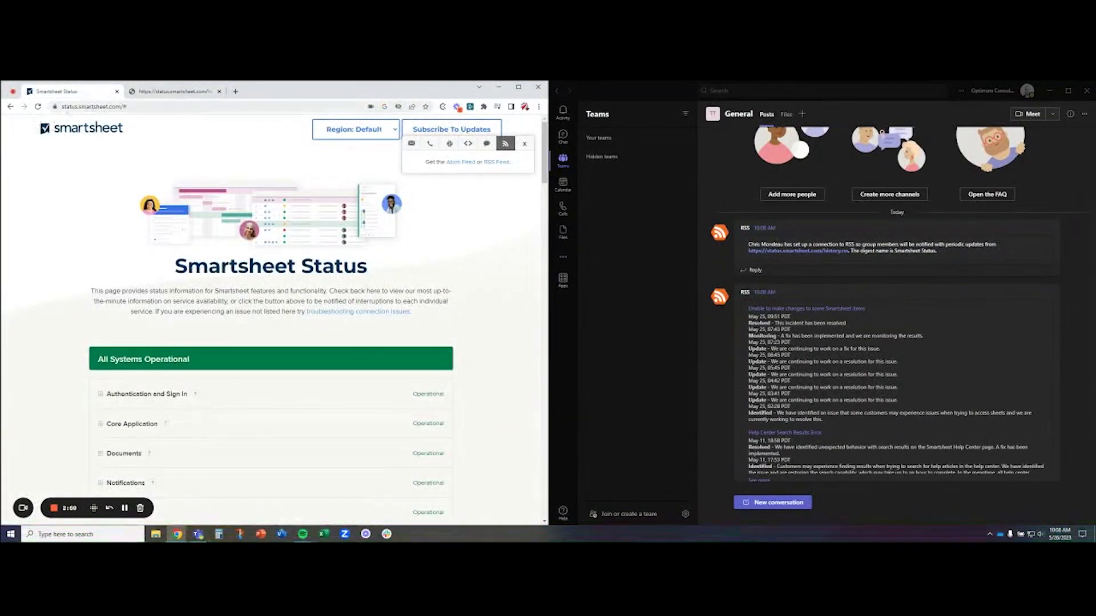
{"action": "left_click", "coordinate": [125, 107]}
{"action": "right_click", "coordinate": [110, 109]}
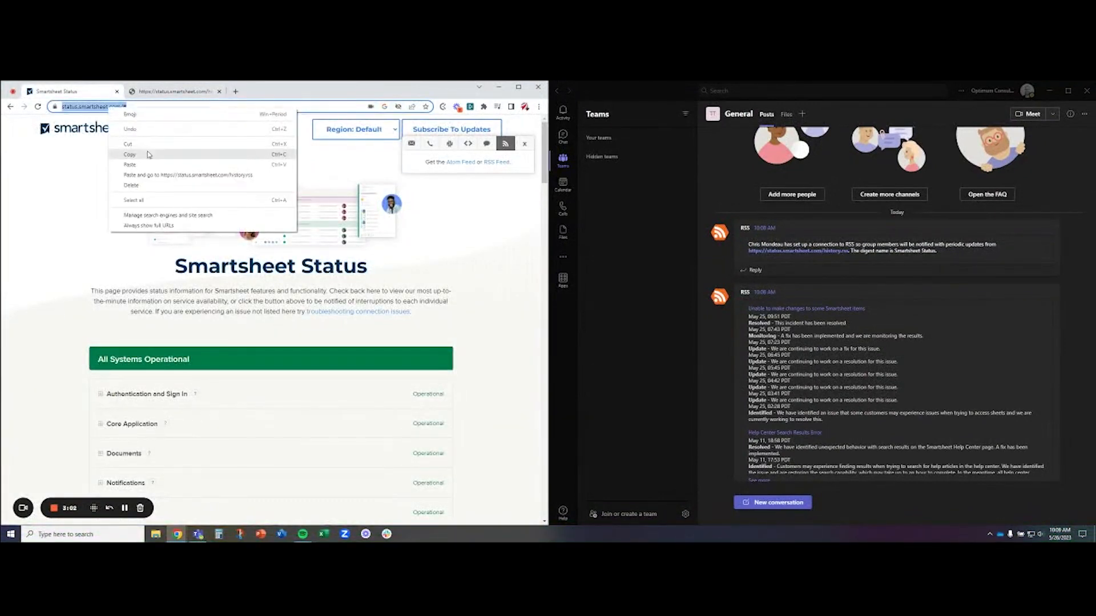
{"action": "left_click", "coordinate": [142, 157]}
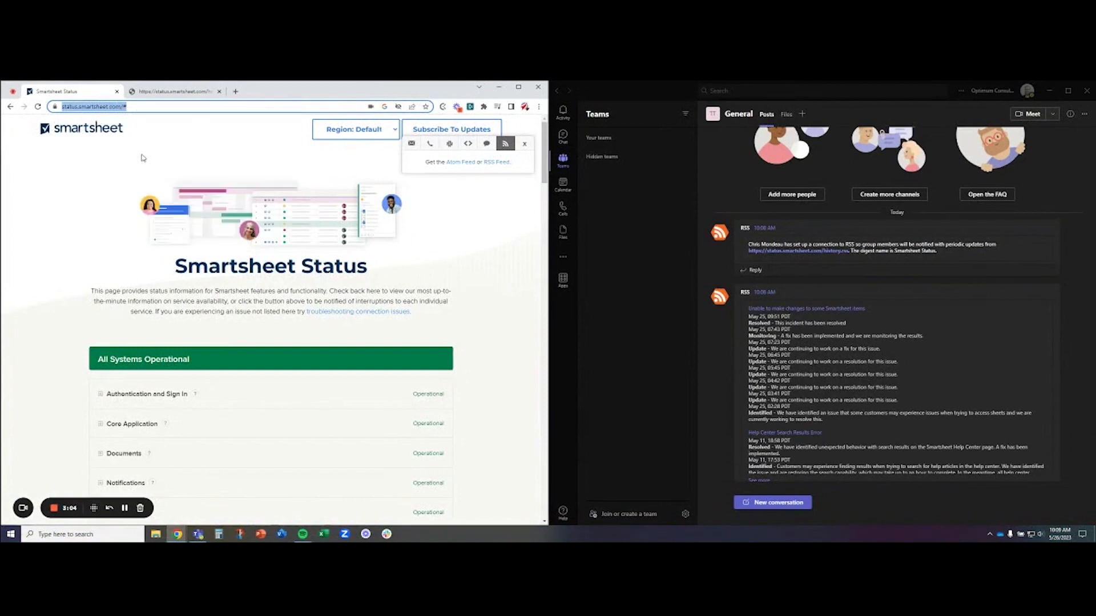
{"action": "mouse_move", "coordinate": [749, 225]}
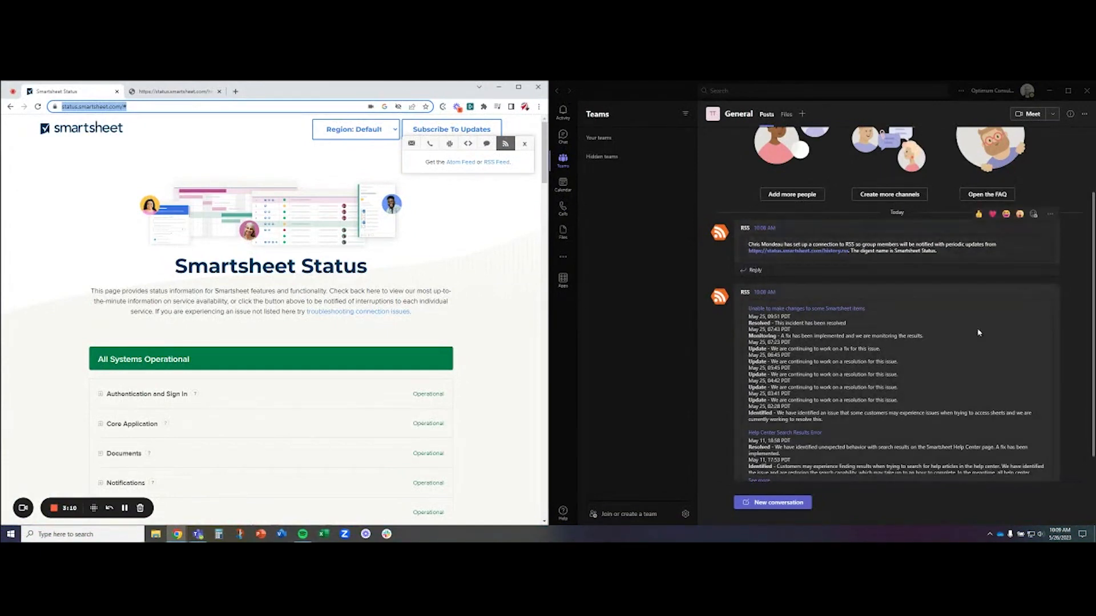
{"action": "left_click", "coordinate": [802, 116]}
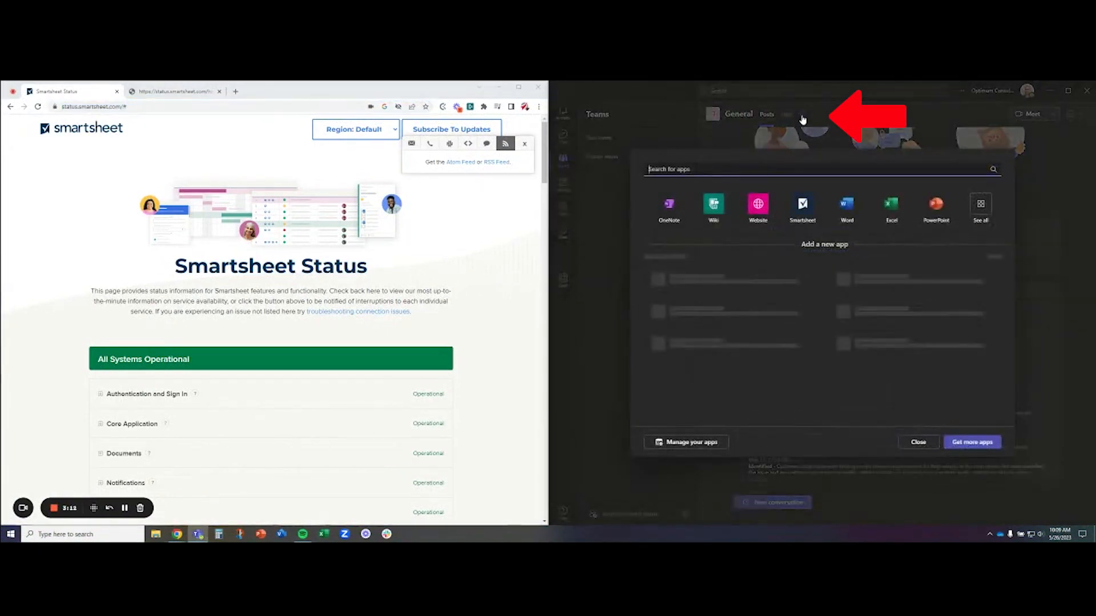
{"action": "left_click", "coordinate": [757, 205]}
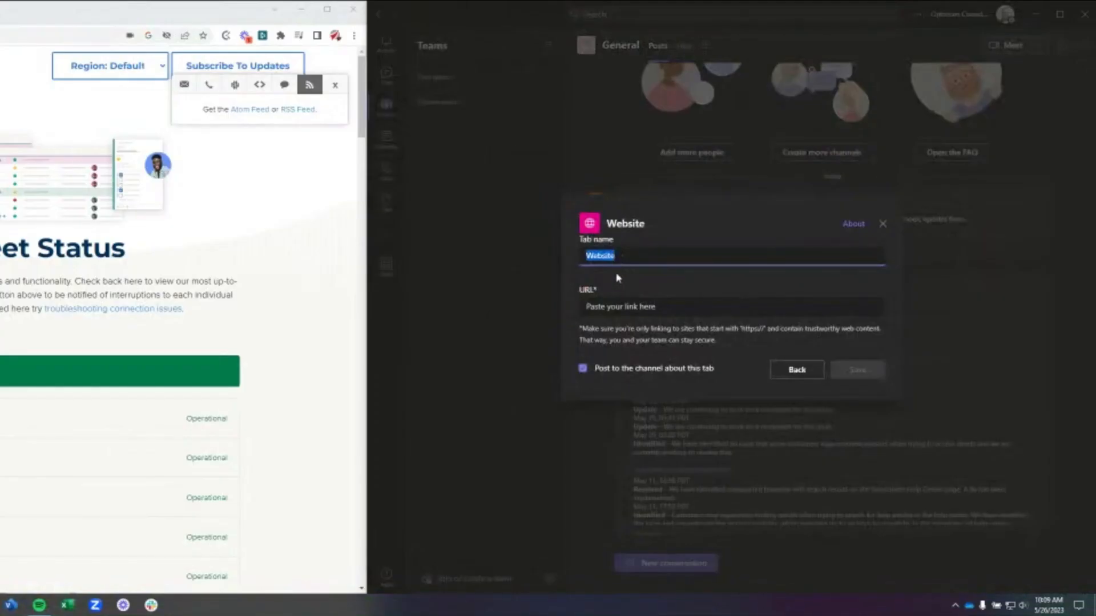
{"action": "type", "text": "Smartsheet Status"}
{"action": "key", "text": "Tab"}
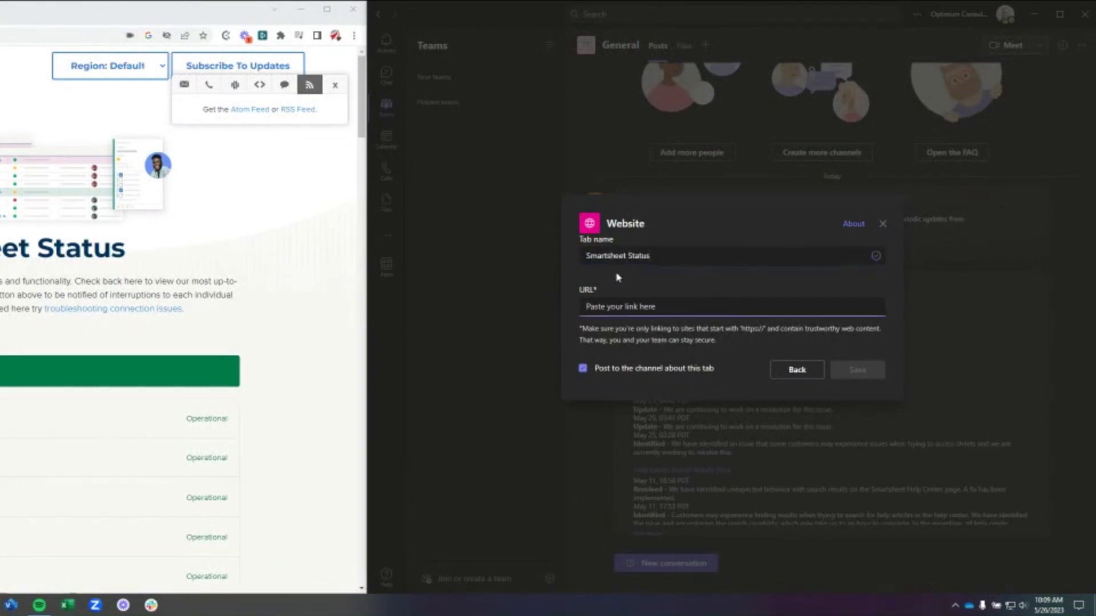
{"action": "key", "text": "ctrl+v"}
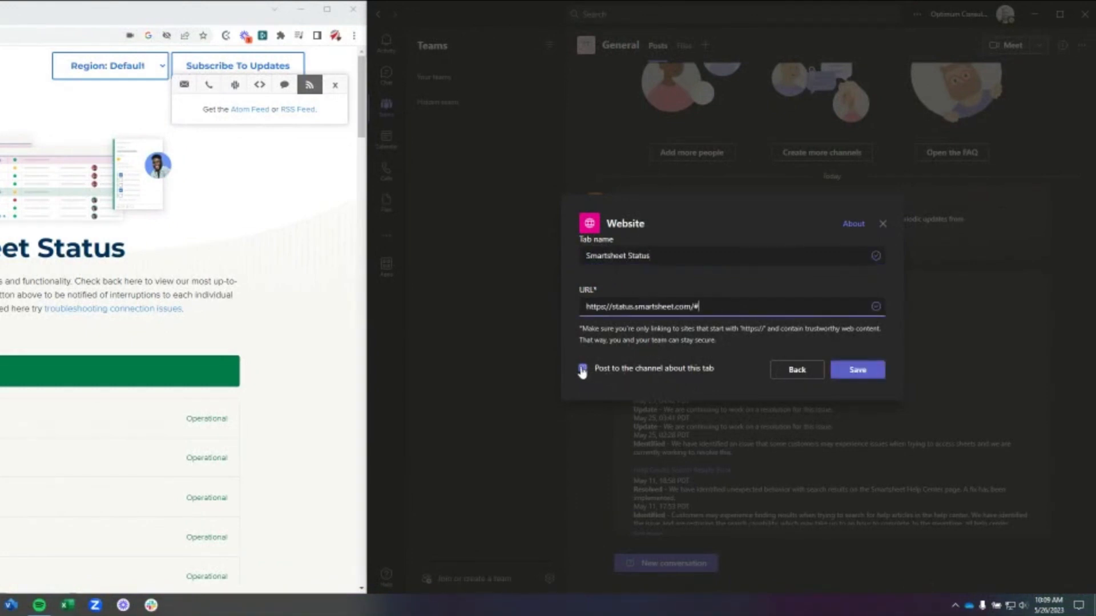
{"action": "left_click", "coordinate": [582, 369]}
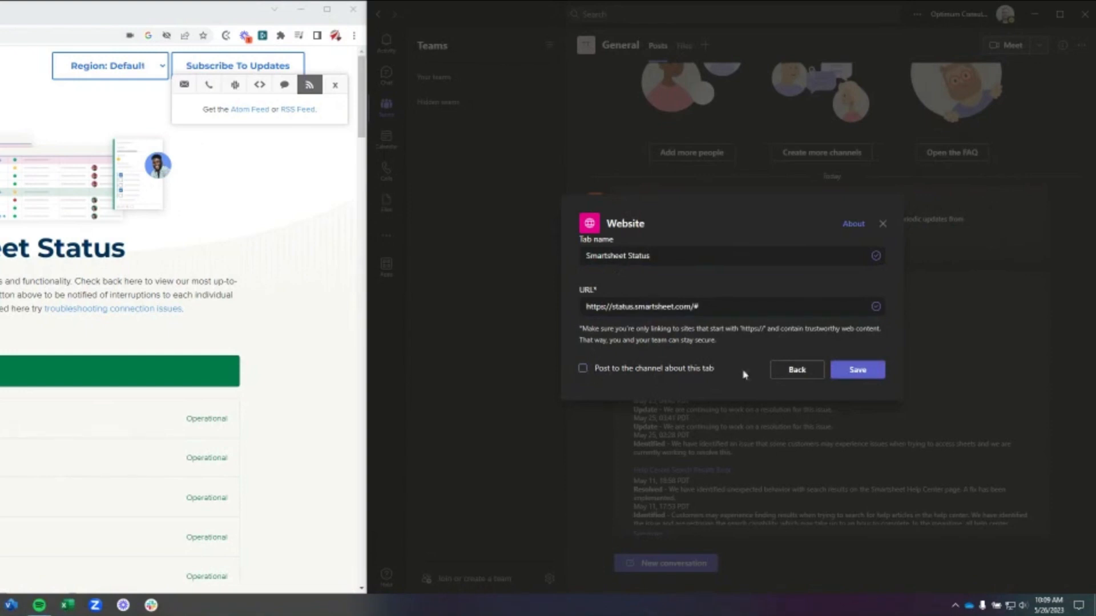
{"action": "left_click", "coordinate": [872, 372]}
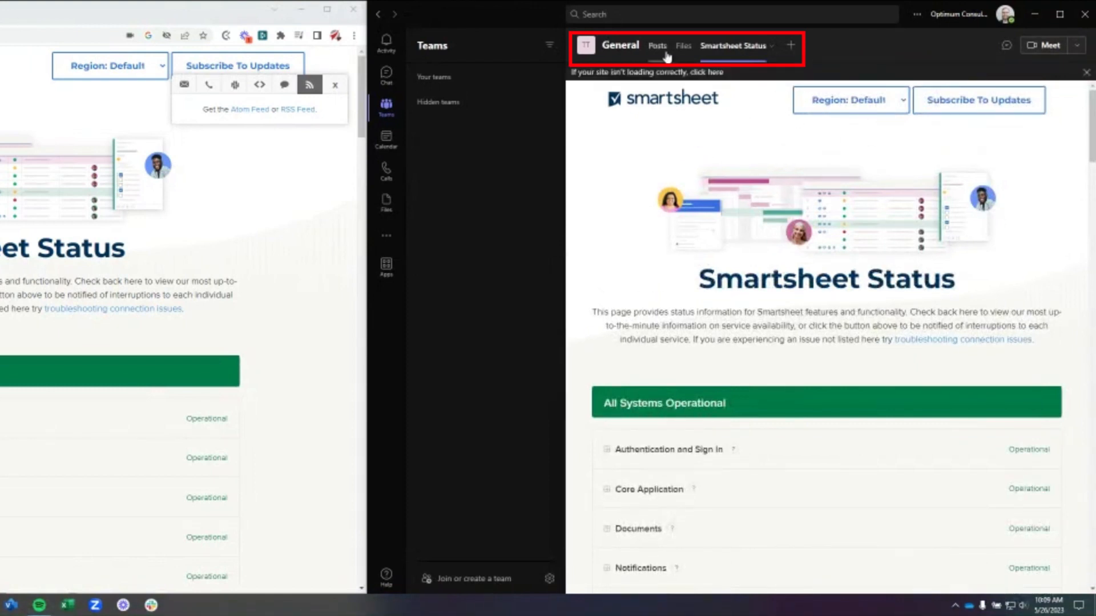
- Look at the General channel's posts and return to its Smartsheet Status page
{"action": "left_click", "coordinate": [659, 49]}
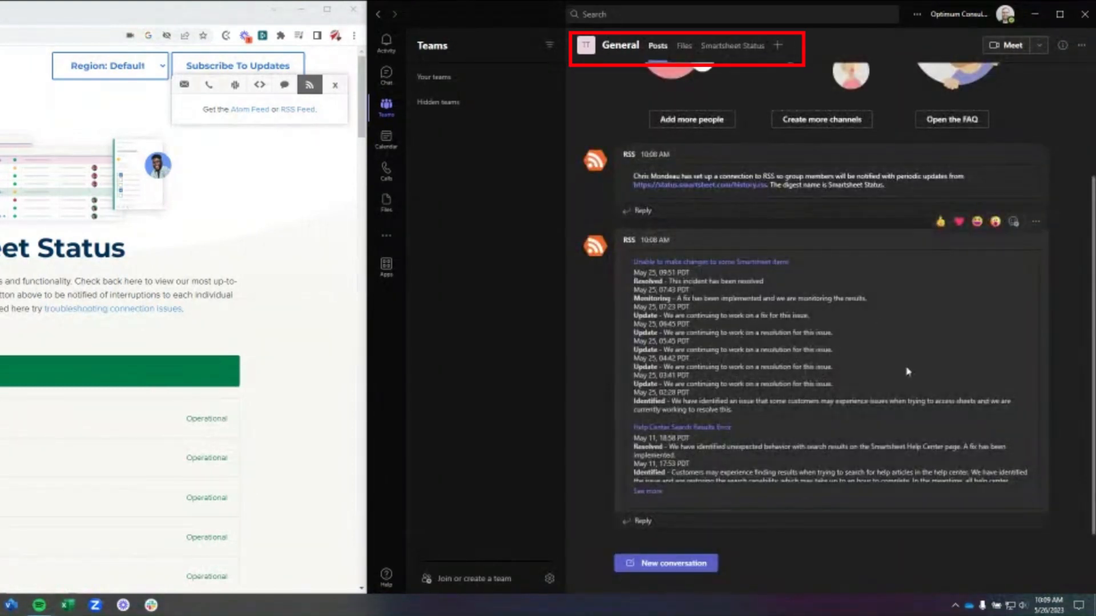
{"action": "left_click", "coordinate": [732, 55]}
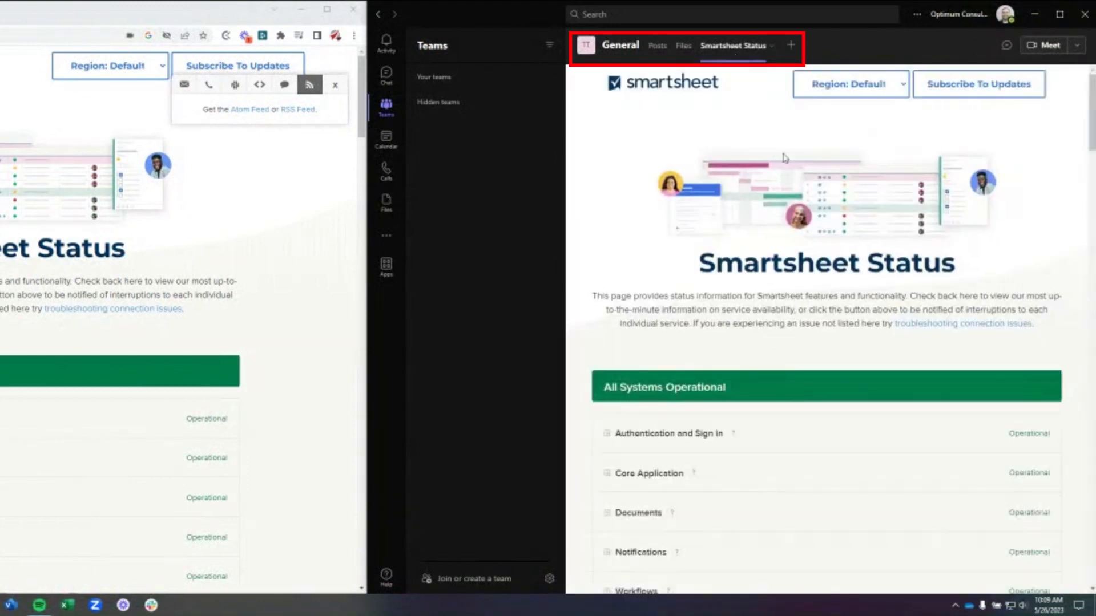